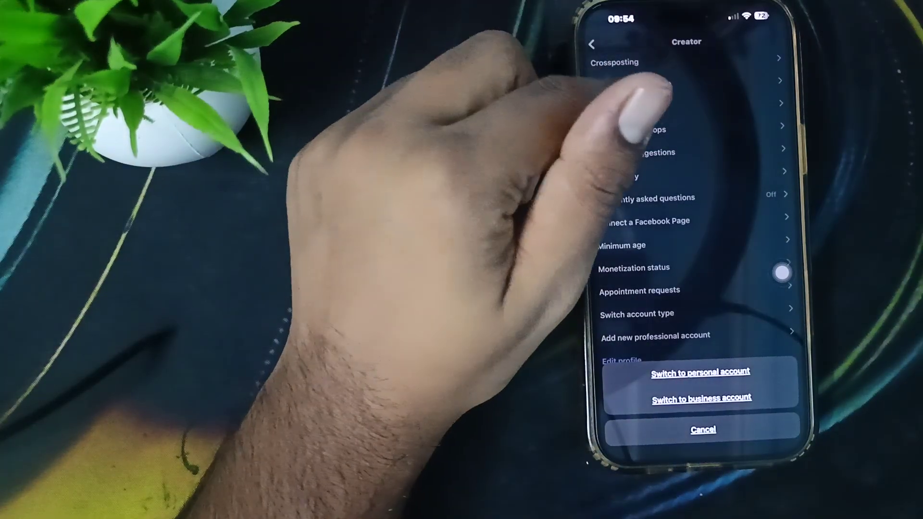
Step: Return from account type choices to Settings and activity and go into Help
click(613, 43)
click(602, 29)
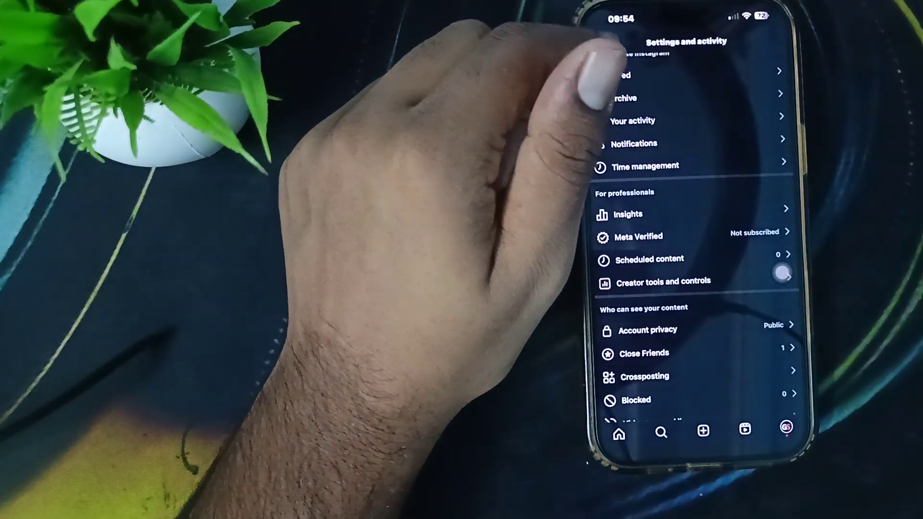
scroll(649, 216, down, 3)
scroll(664, 252, down, 5)
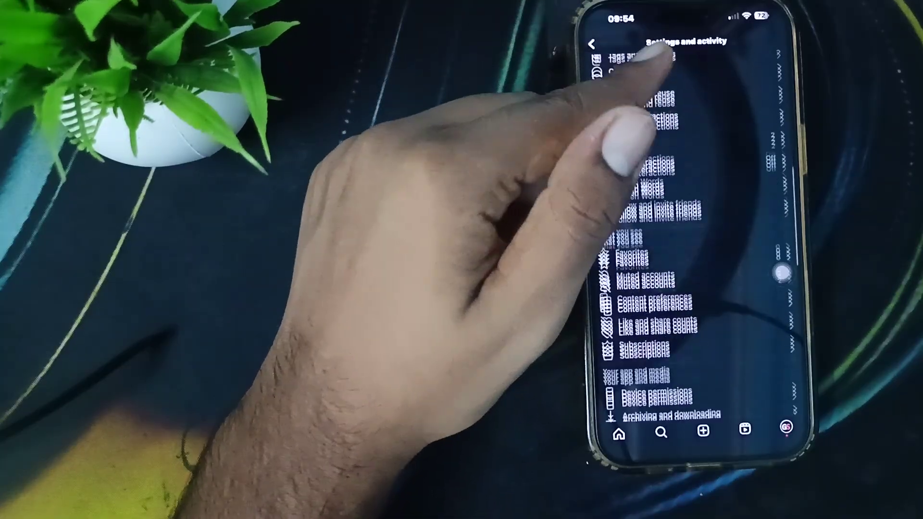
scroll(664, 253, down, 5)
scroll(663, 253, down, 5)
scroll(663, 217, down, 5)
scroll(663, 216, down, 3)
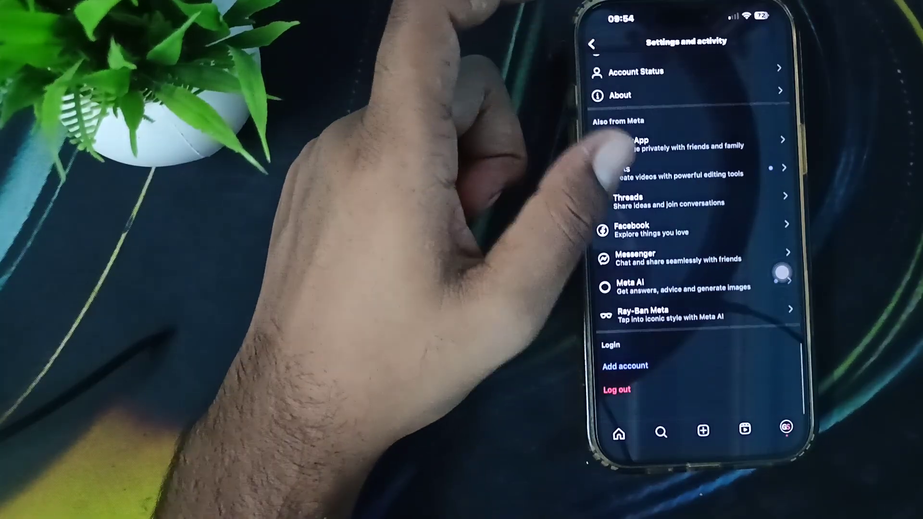
scroll(663, 217, up, 3)
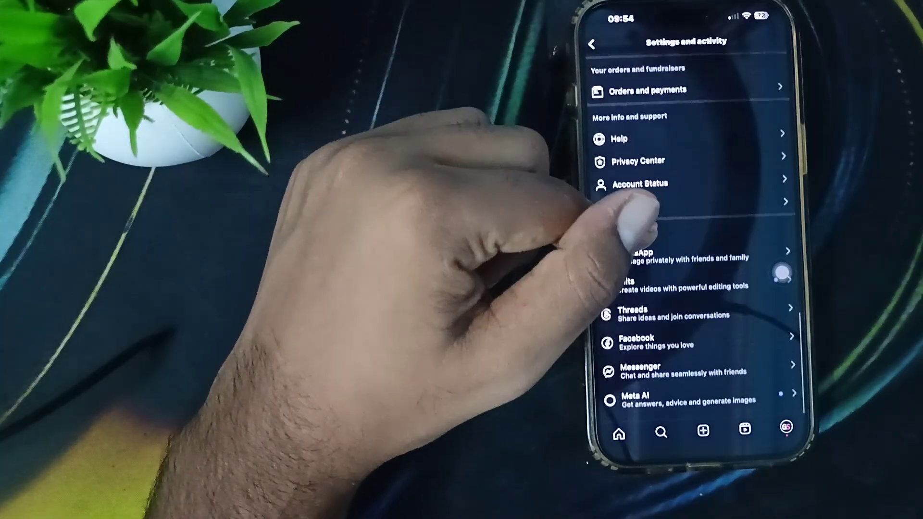
click(621, 134)
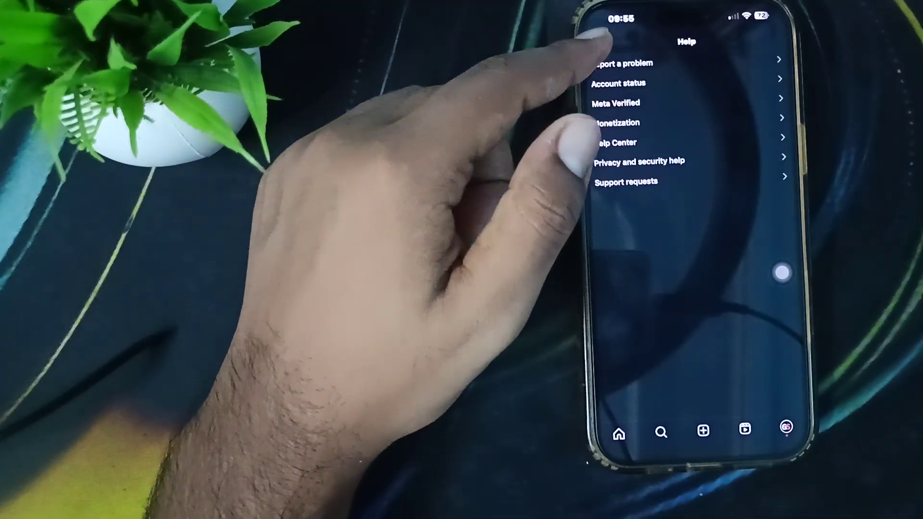
Step: Start Report a problem and choose to go back and shake the phone to report
click(613, 62)
click(663, 166)
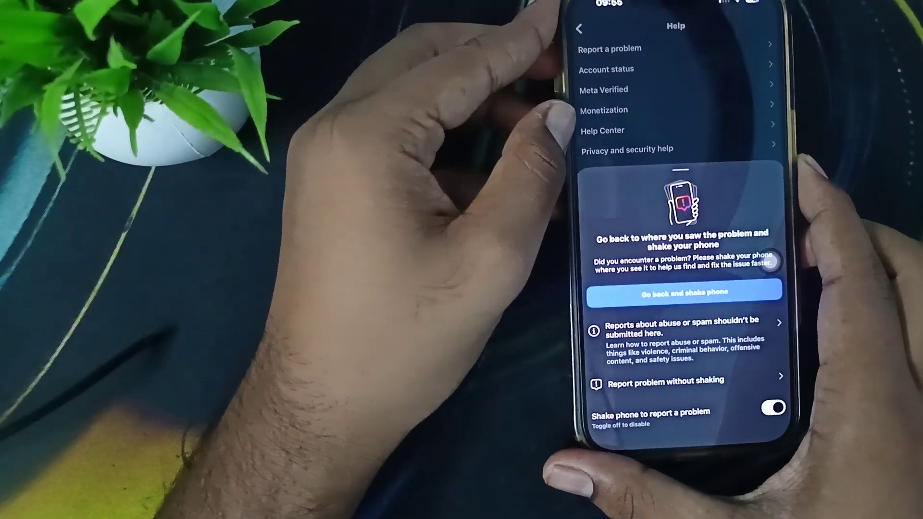
click(649, 293)
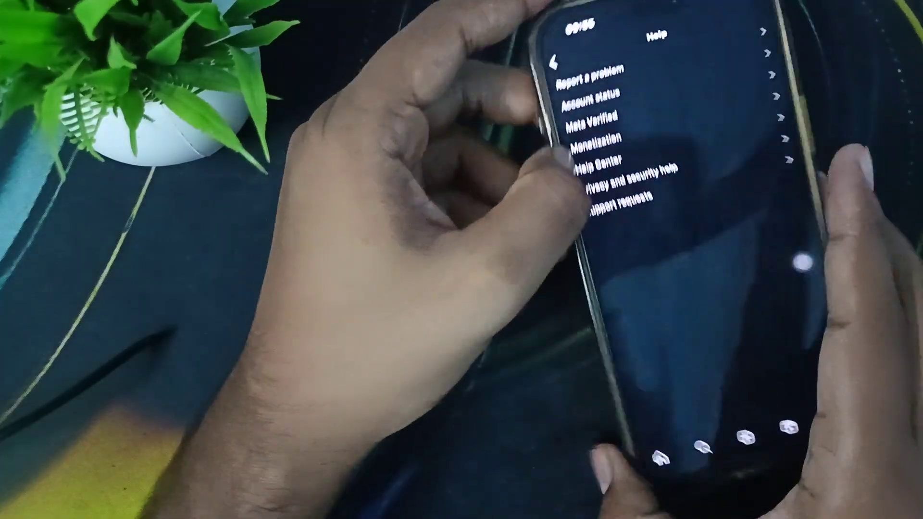